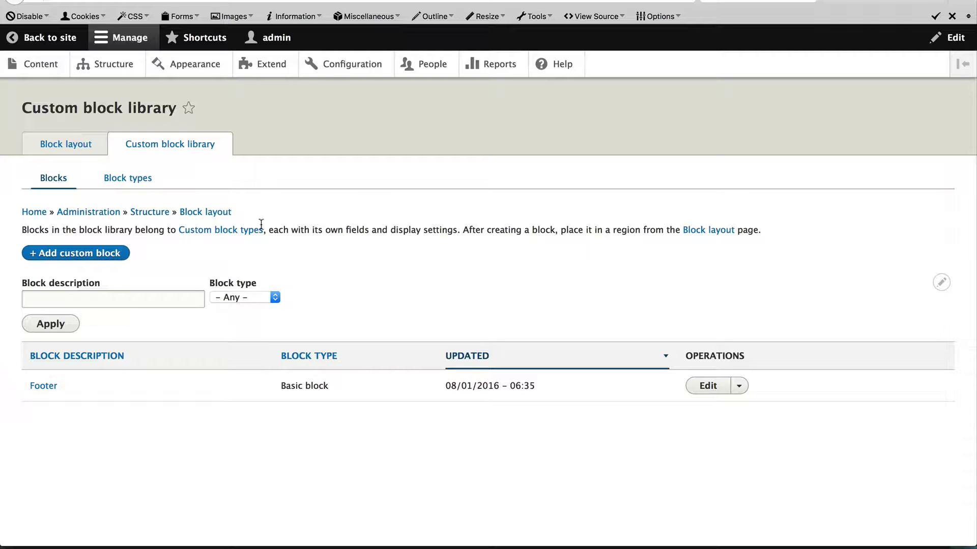
Switch the Custom block library to its Block types list
click(125, 182)
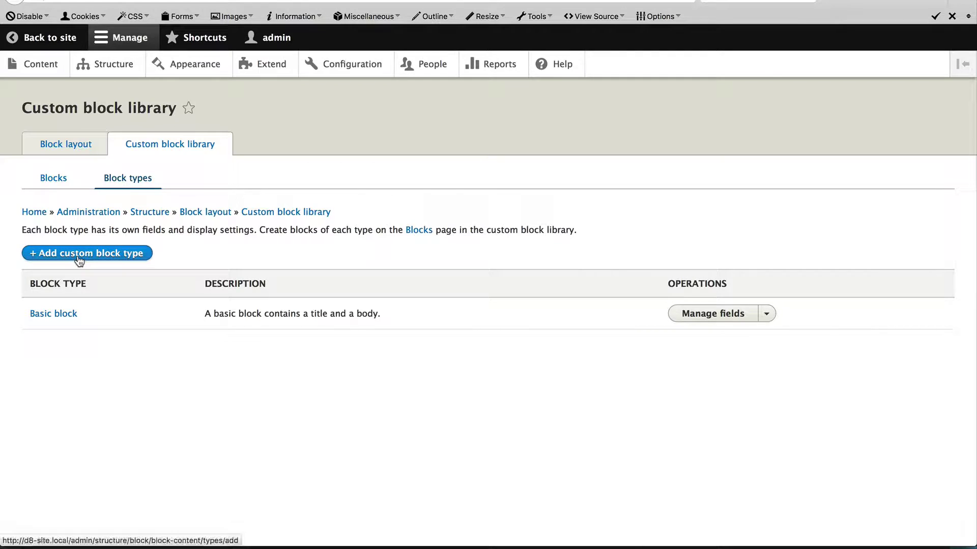
Create a custom block type labelled 'Call-to-action' with description 'Used for CTAs.'
click(79, 259)
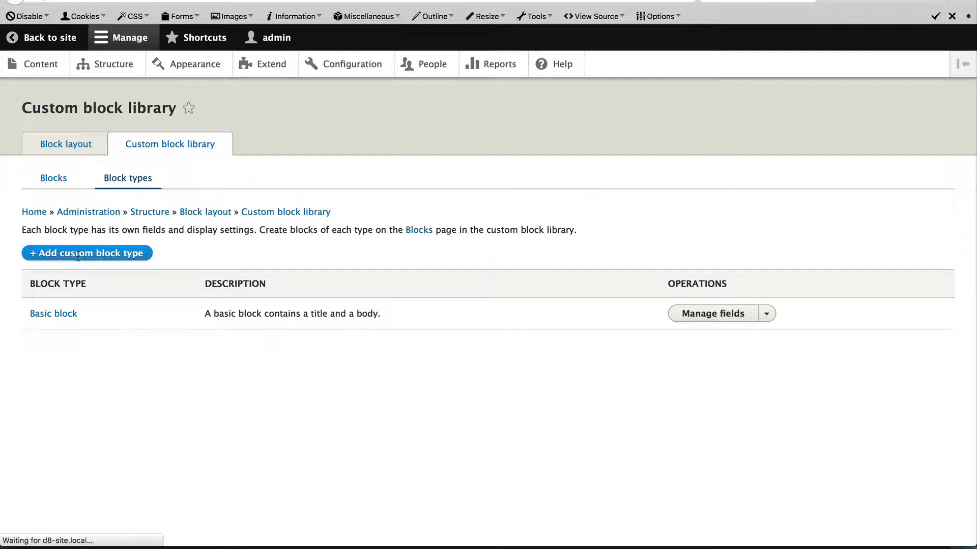
click(89, 180)
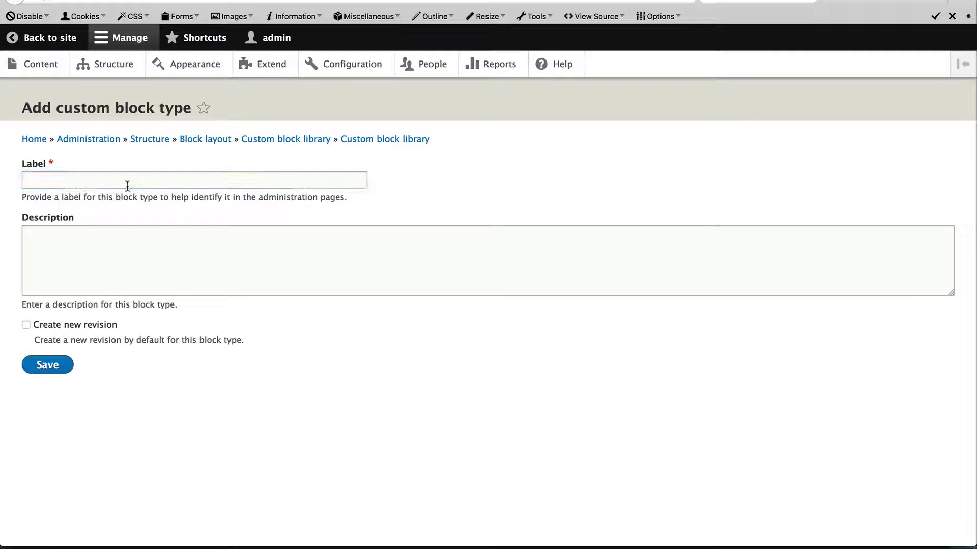
text(Call-)
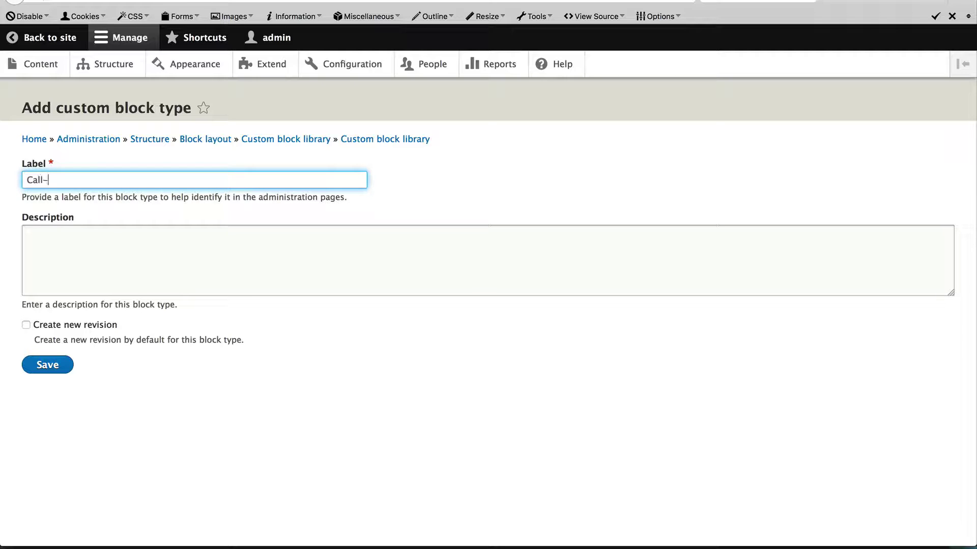
text(to-action)
key(Tab)
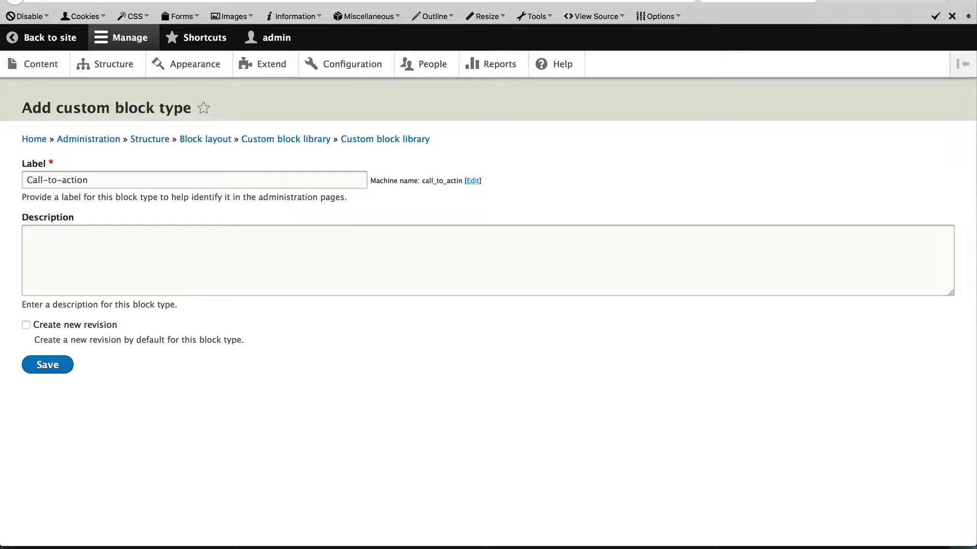
click(166, 242)
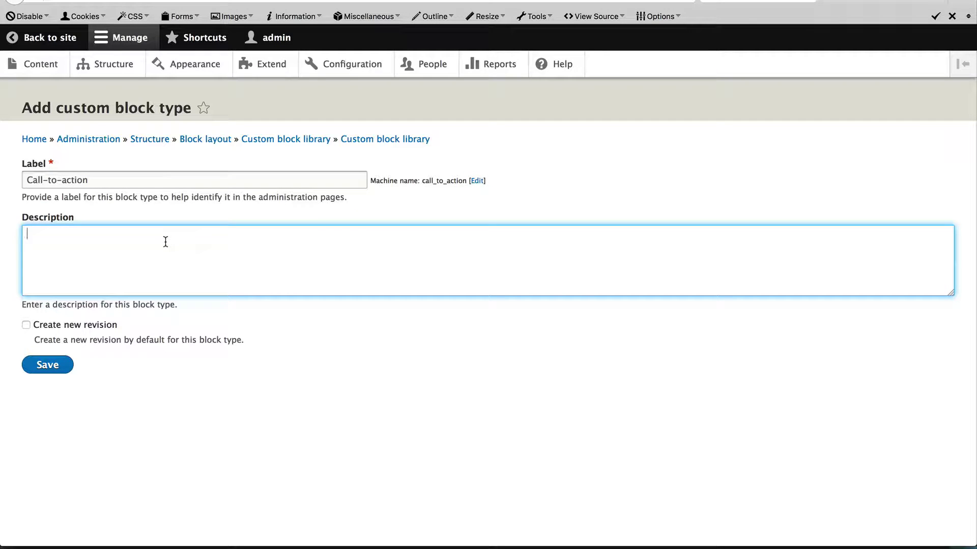
text(Used for CTAs.)
click(51, 364)
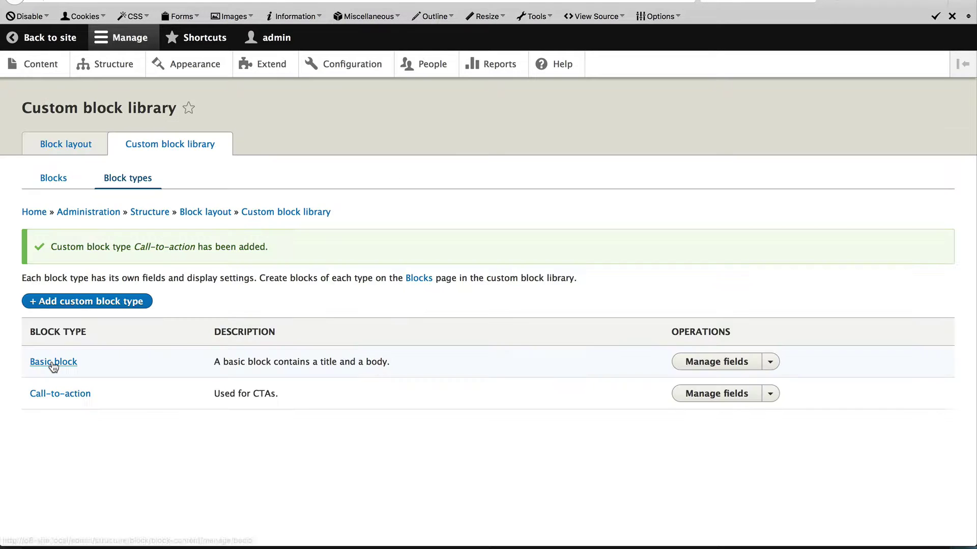
Go to Manage fields for the Call-to-action block type
click(722, 396)
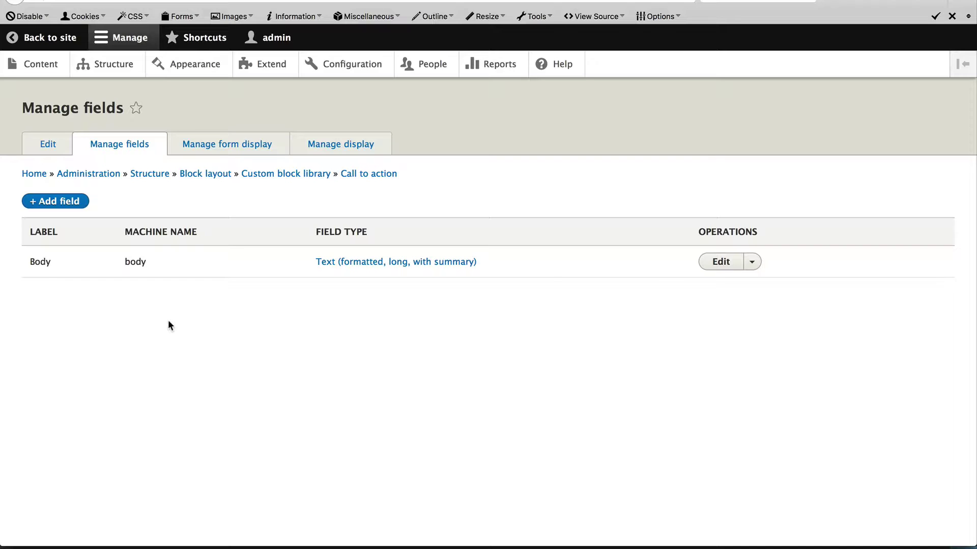
Add an Image-type field labelled 'Image' and save its storage and field settings
click(70, 211)
click(106, 179)
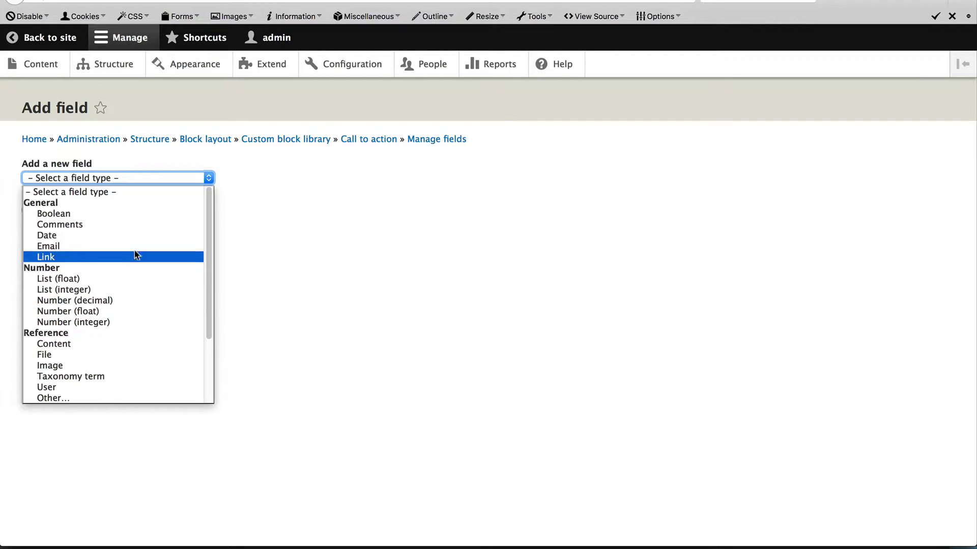
scroll(133, 305, down, 3)
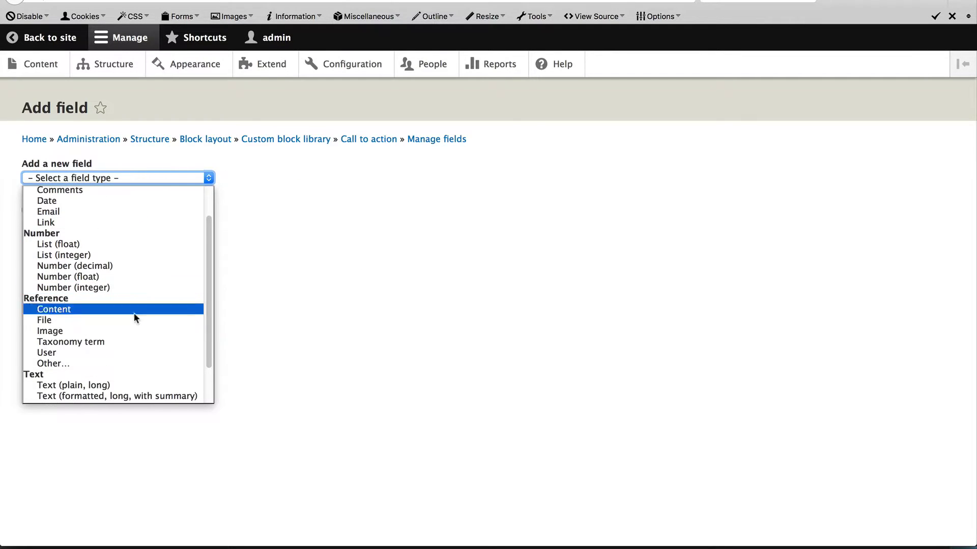
click(111, 331)
click(66, 220)
text(I)
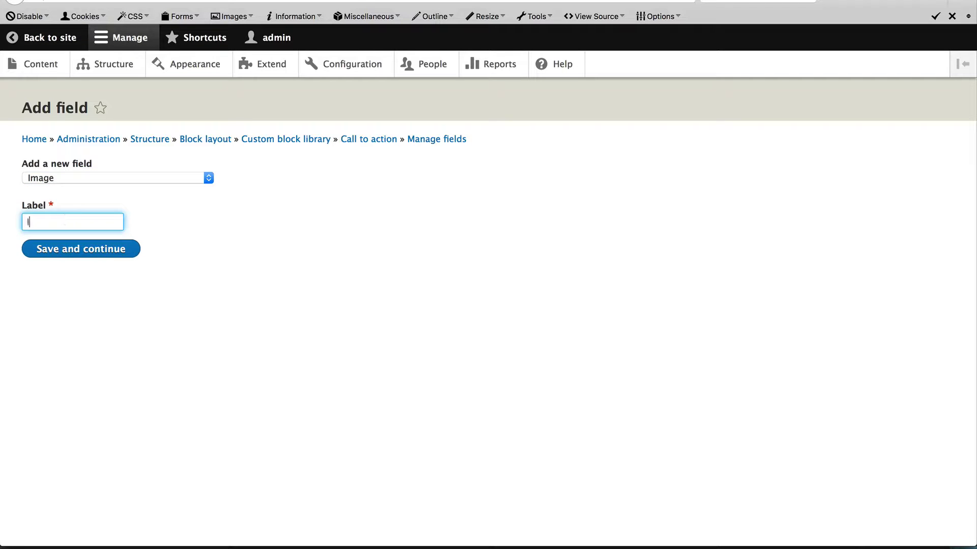
text(mage)
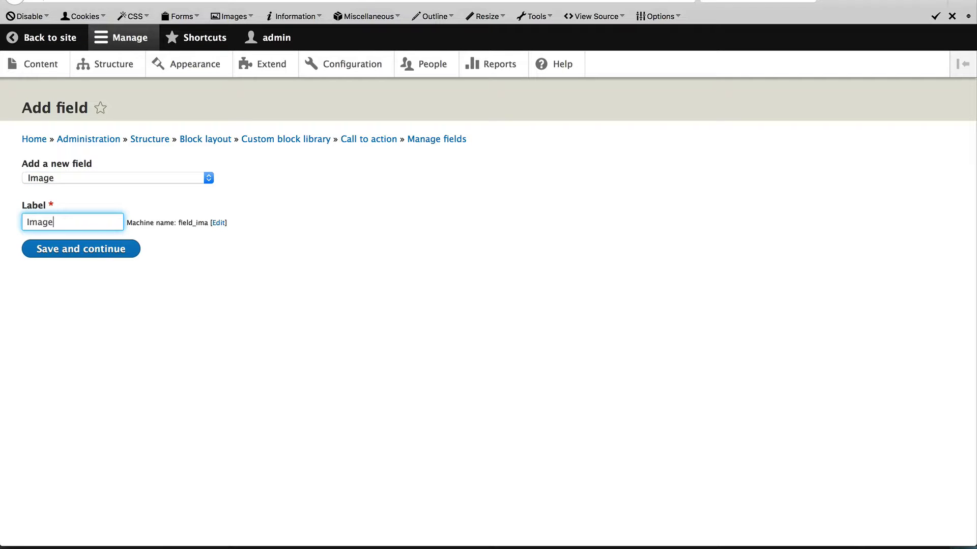
click(84, 254)
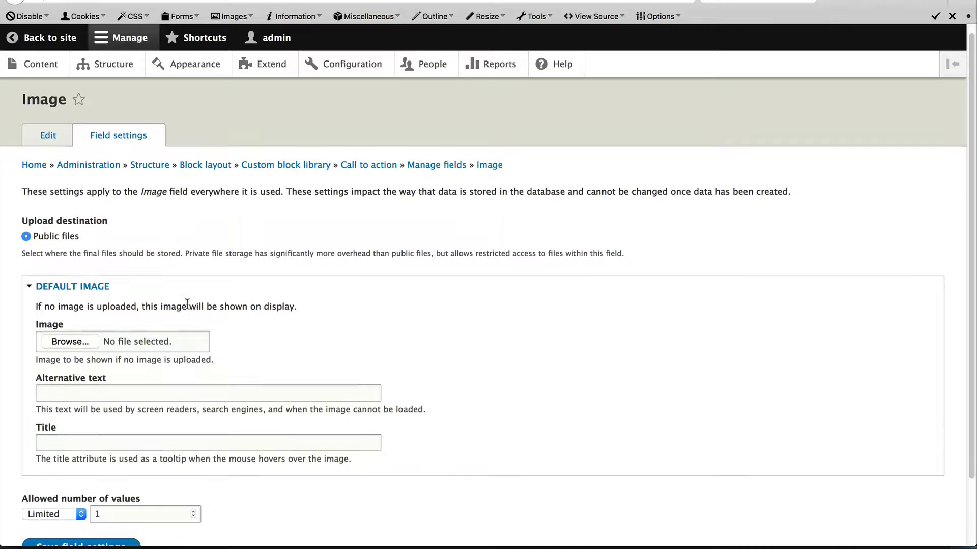
scroll(185, 304, down, 3)
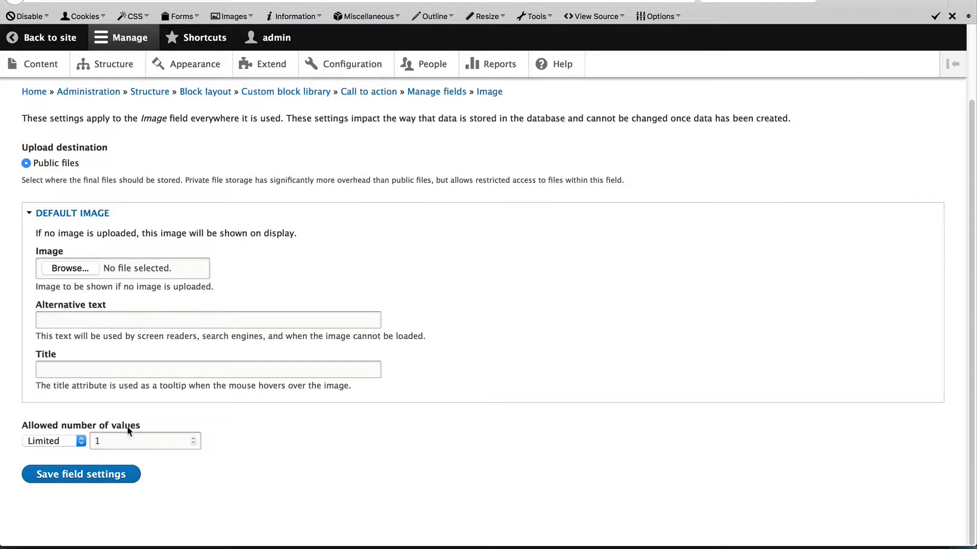
click(117, 474)
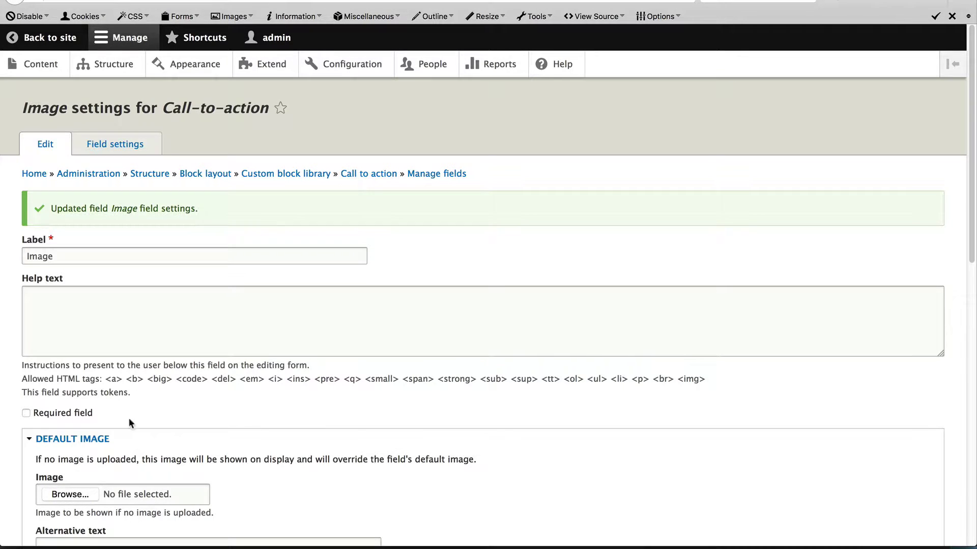
scroll(129, 418, down, 10)
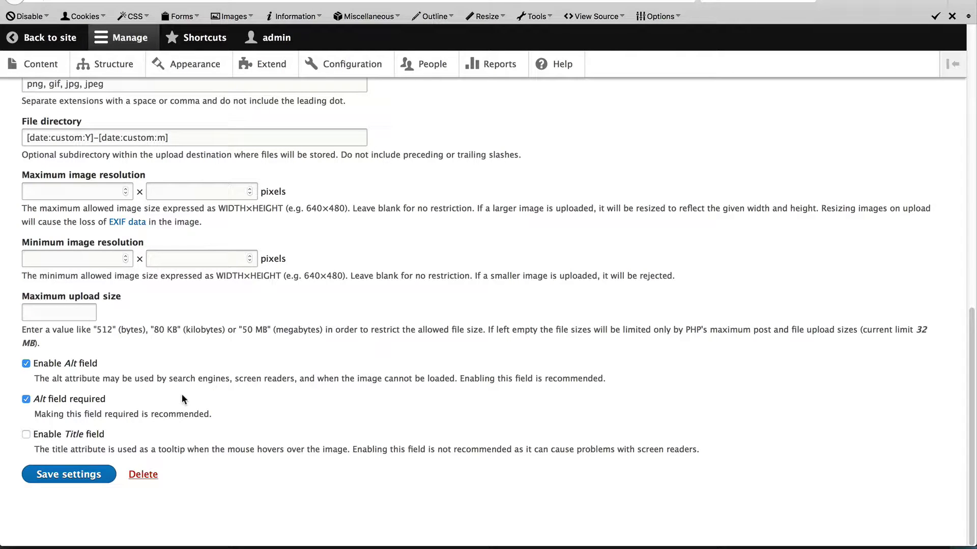
click(78, 475)
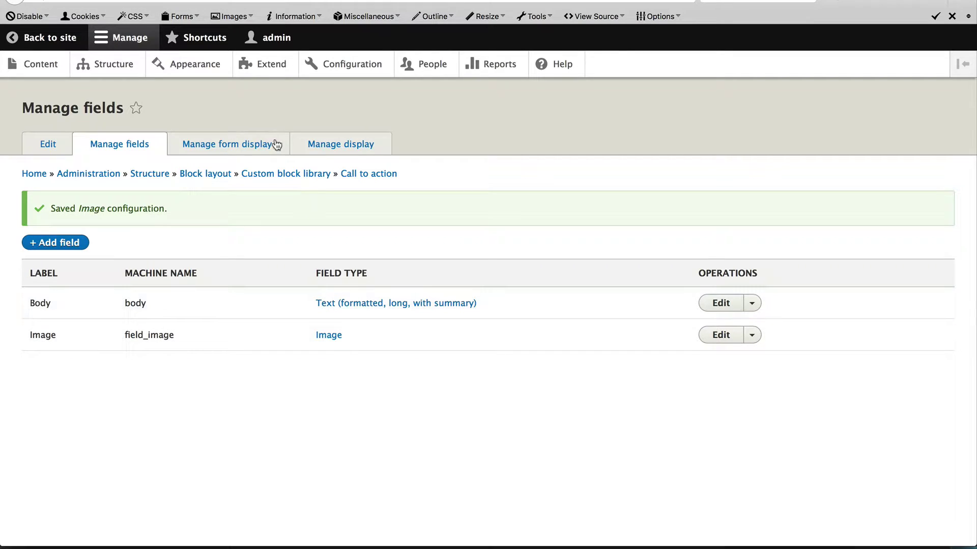
In Manage form display, drag Image above Body and save the order
click(221, 146)
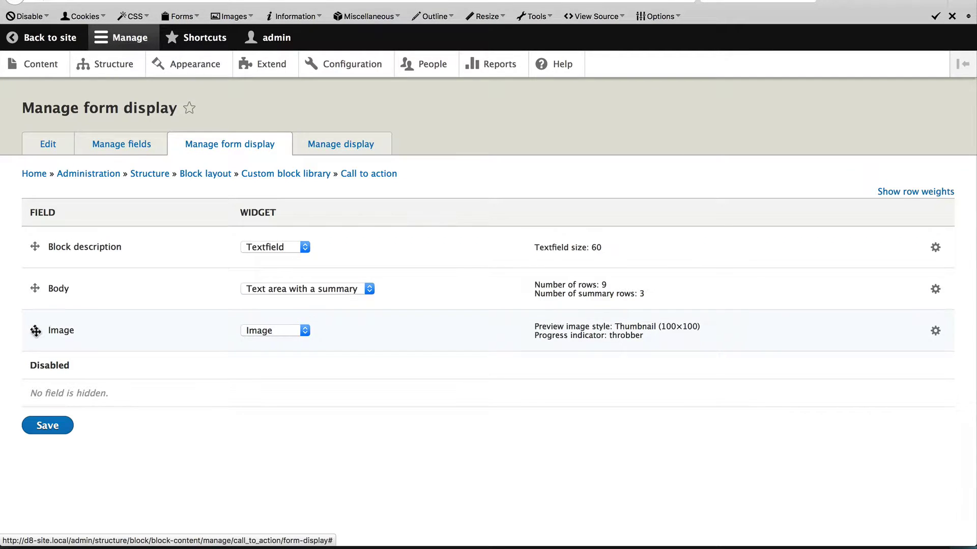
drag(36, 331, 37, 287)
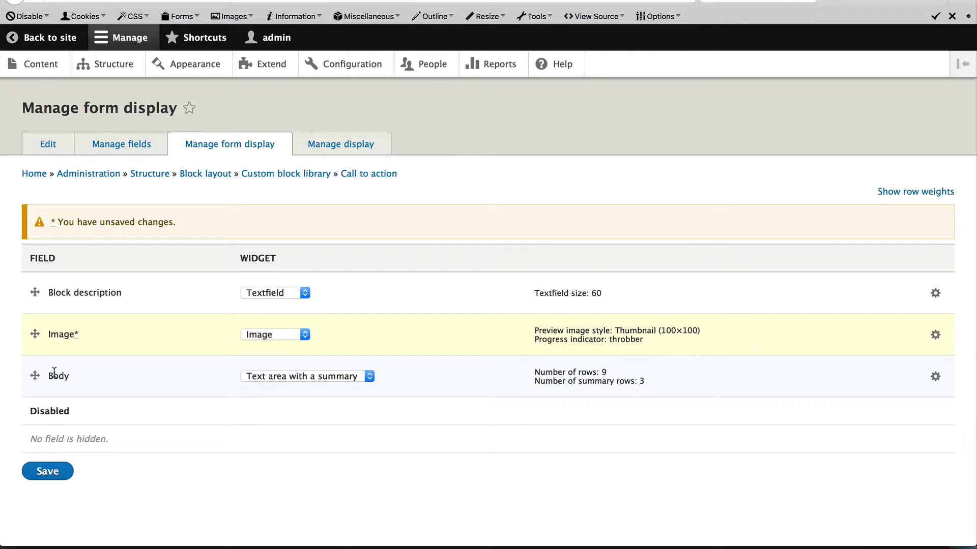
click(46, 476)
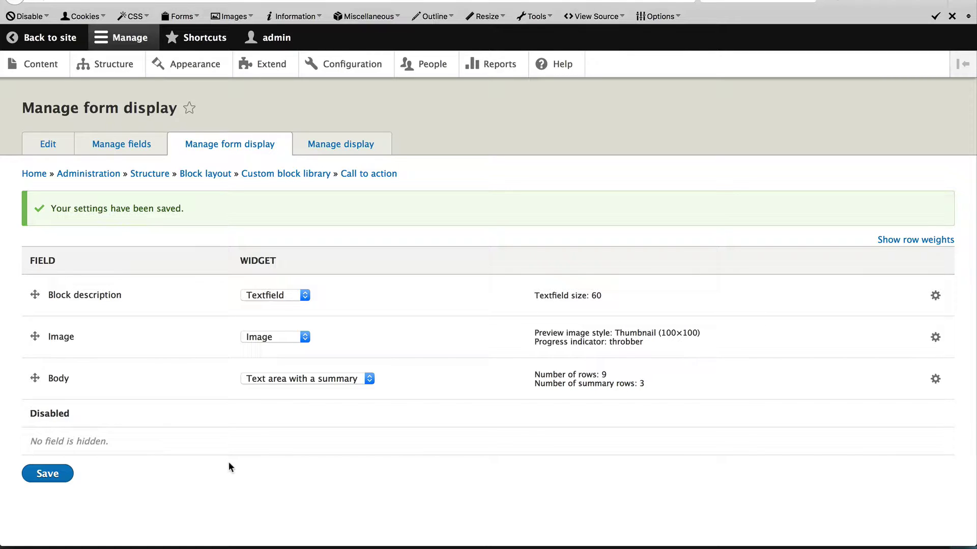
In Manage display, put Body below Image, hide the Image label, and save
click(343, 148)
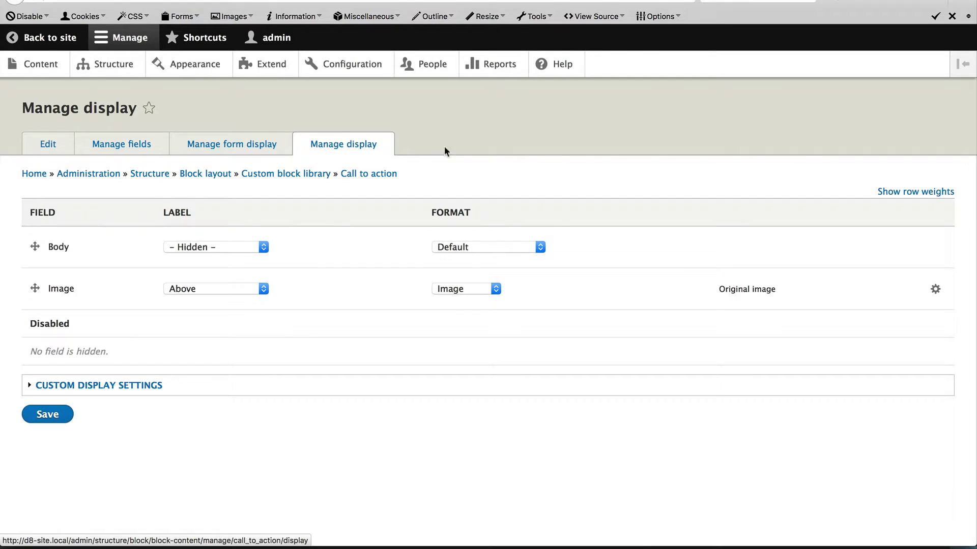
drag(34, 248, 33, 280)
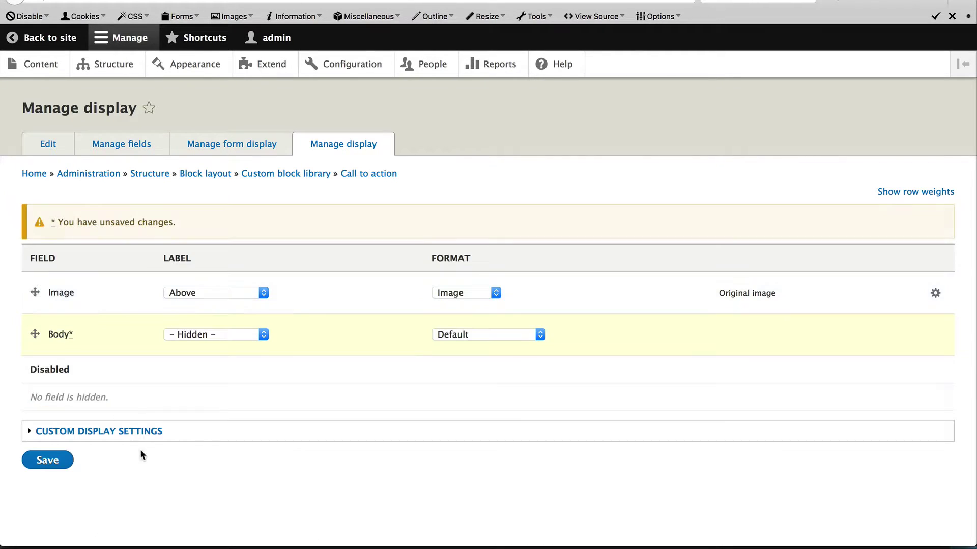
click(242, 289)
click(225, 326)
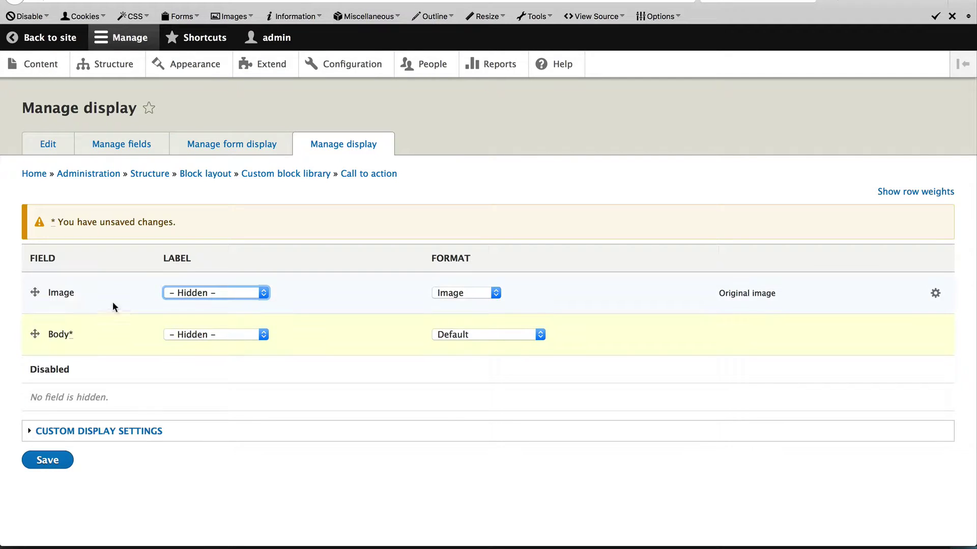
click(59, 467)
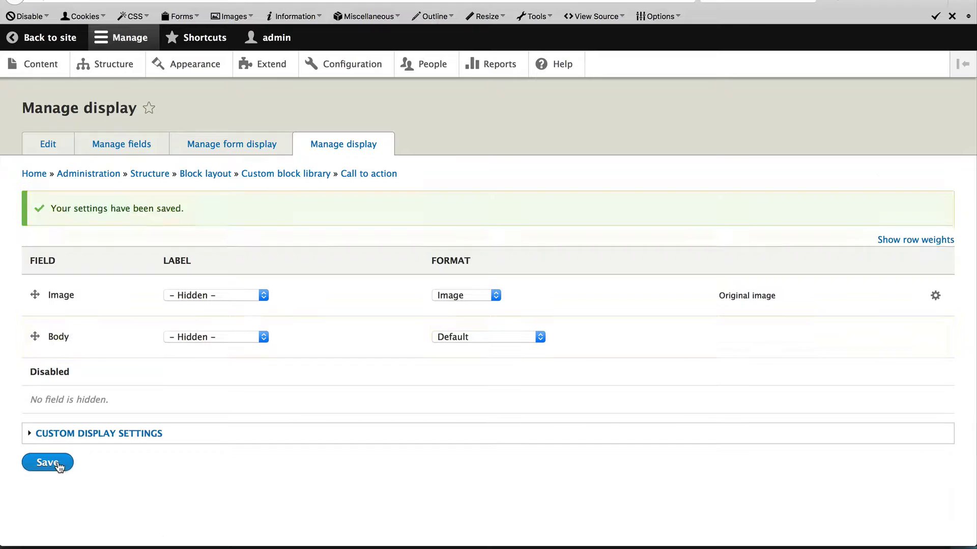
Set the Image field's image style to Large (480×480) and save the display
click(935, 295)
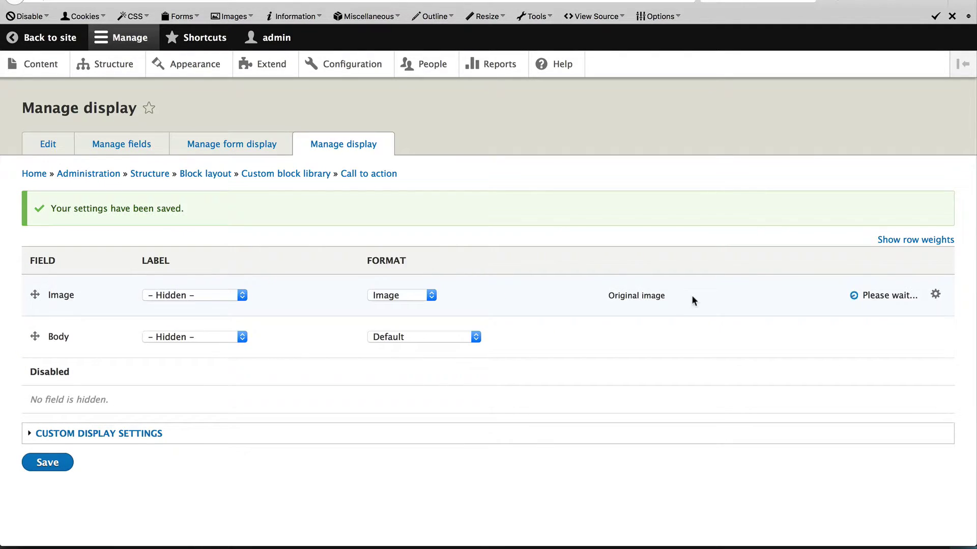
click(498, 331)
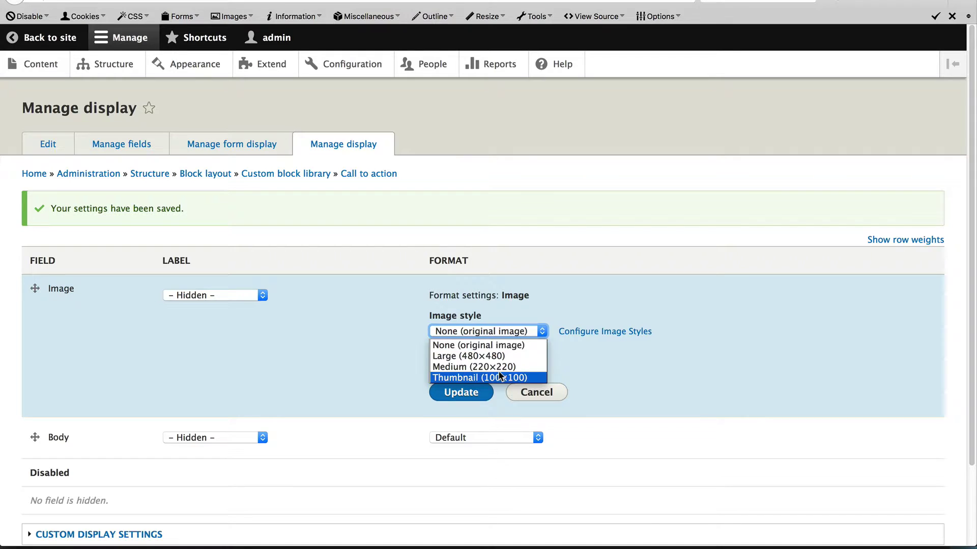
click(453, 356)
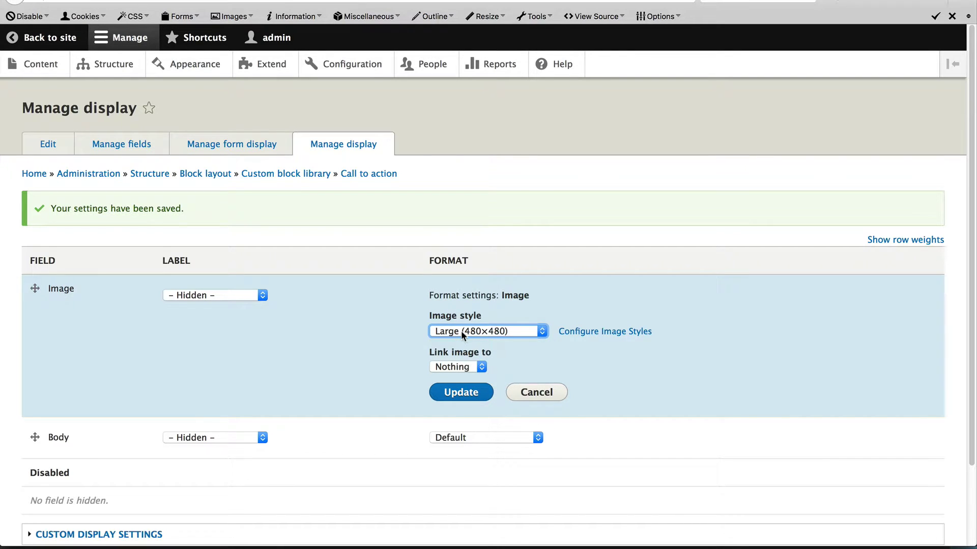
click(462, 392)
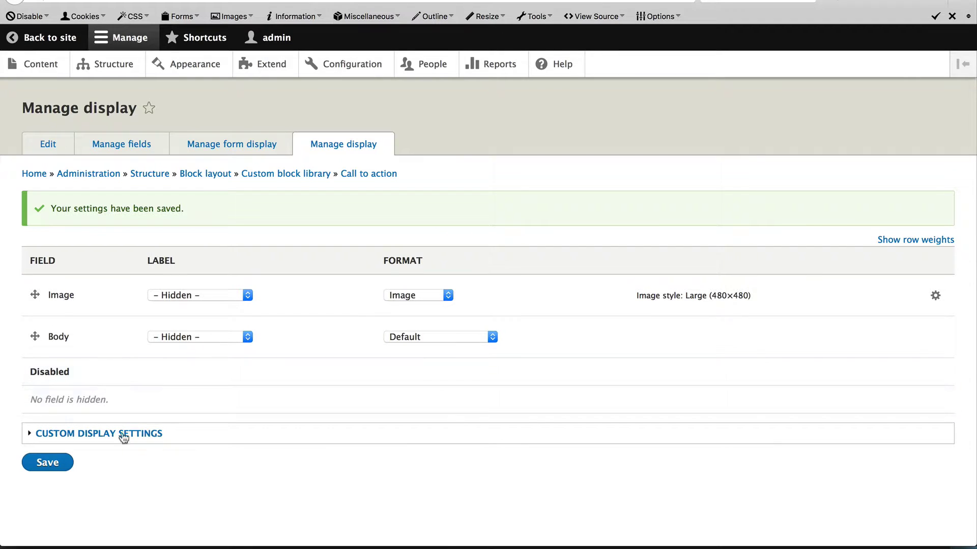
click(40, 465)
Start a new Call-to-action custom block with description 'Drupal 8 CTA'
click(271, 175)
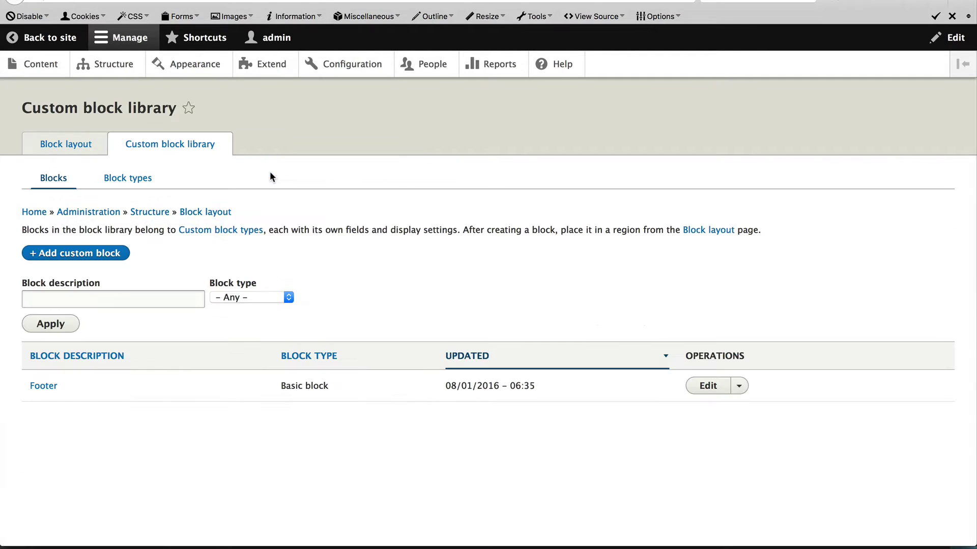
click(83, 254)
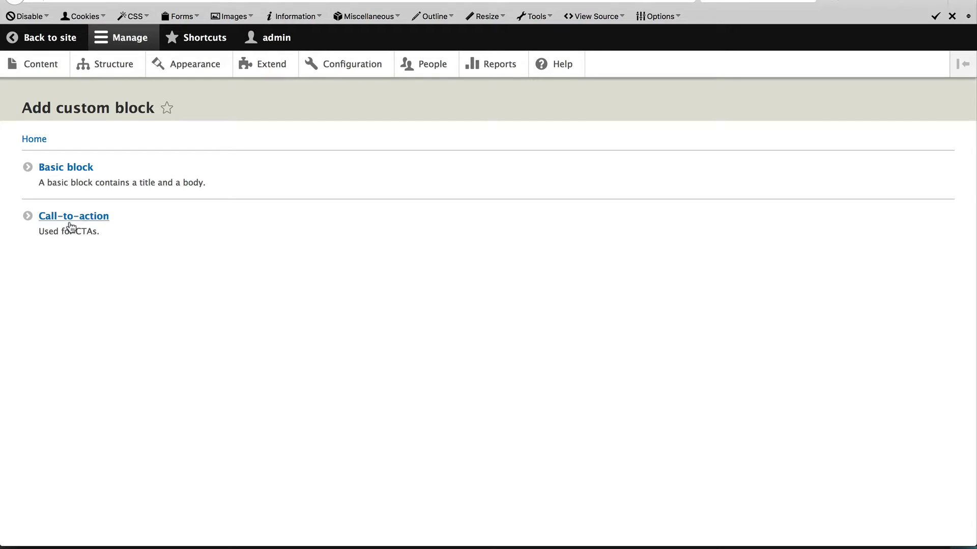
click(72, 218)
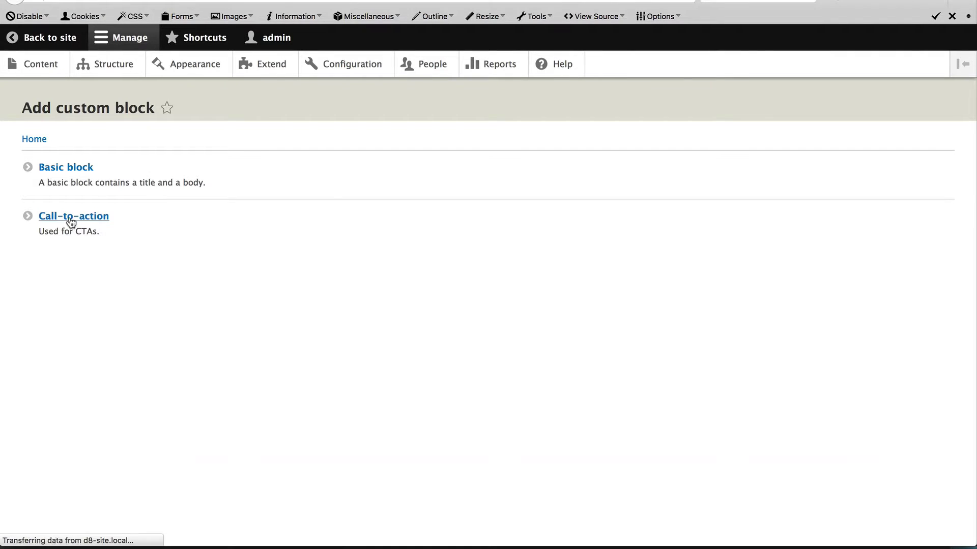
click(71, 180)
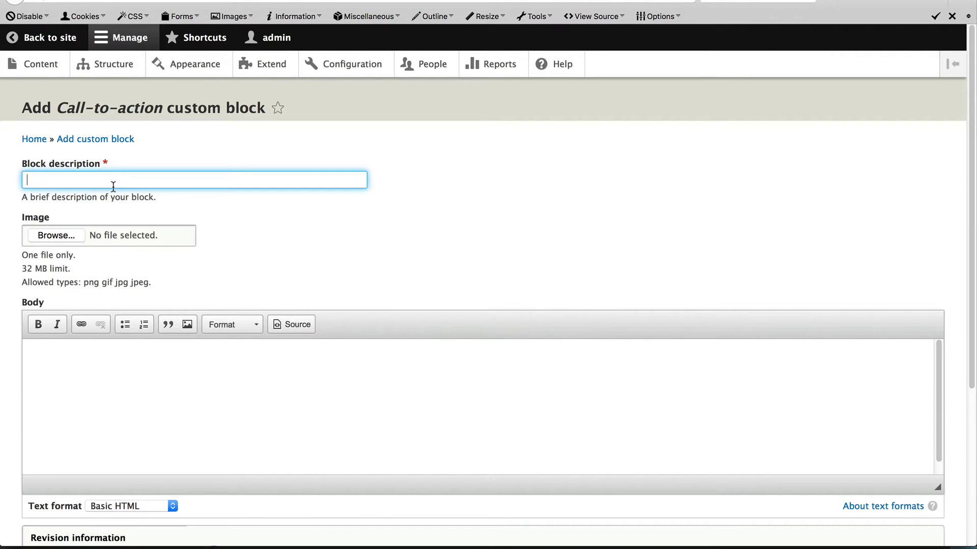
text(Drupal 8 CTA)
Upload druplicon.png with alt text 'Drupalicon', paste the tagline as body, and save
key(super+Tab)
key(super+Tab)
key(super+Tab)
key(super+Tab)
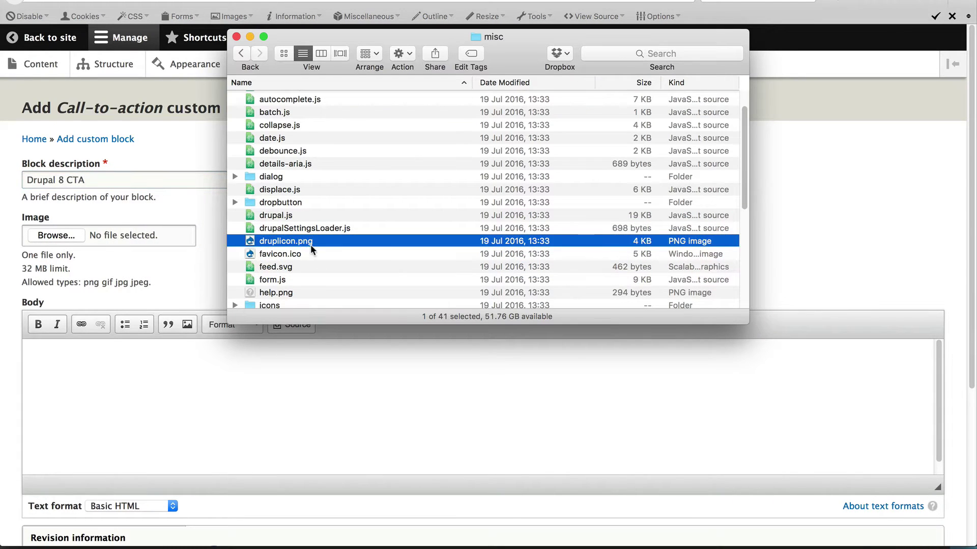
drag(310, 245, 82, 236)
click(136, 326)
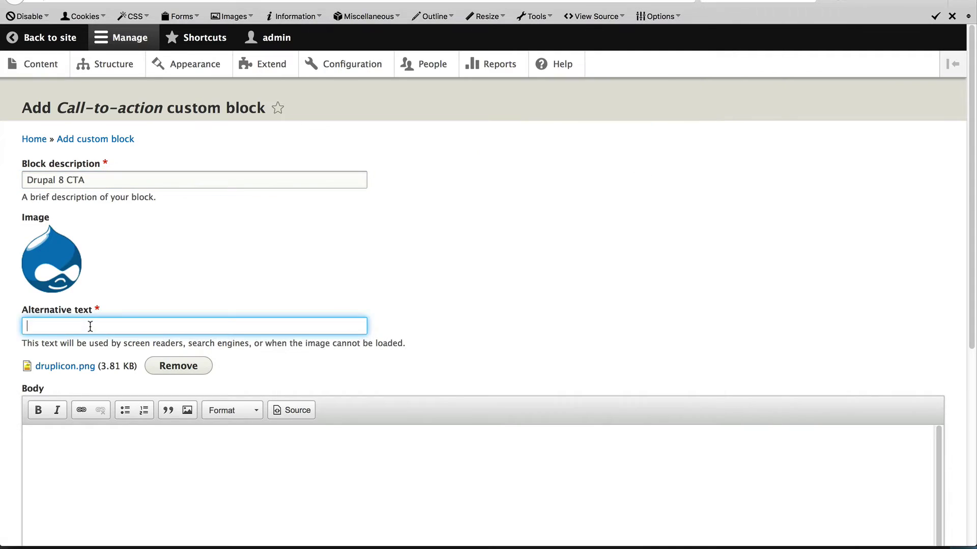
text(Drupalicon)
scroll(162, 316, down, 5)
click(162, 316)
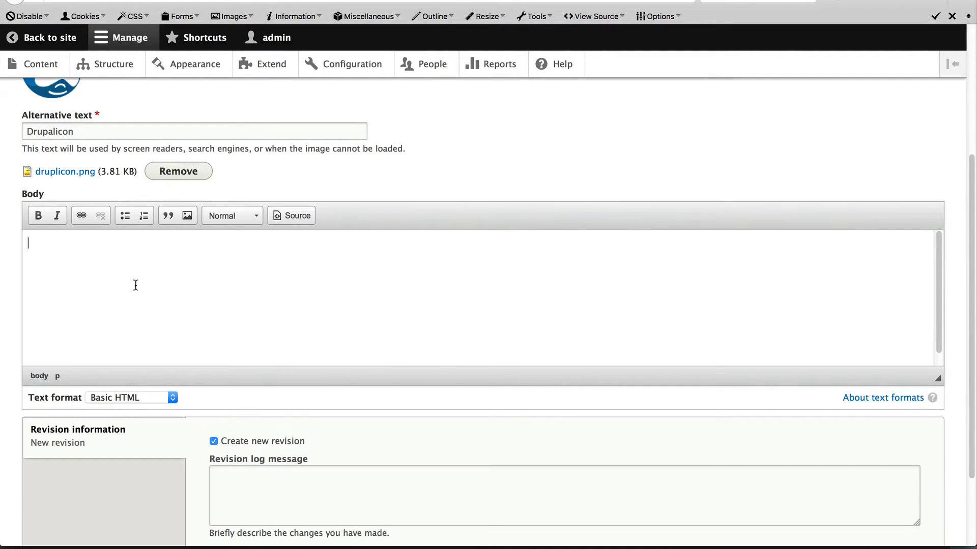
text(The world's favorite open source content management platform just got better.)
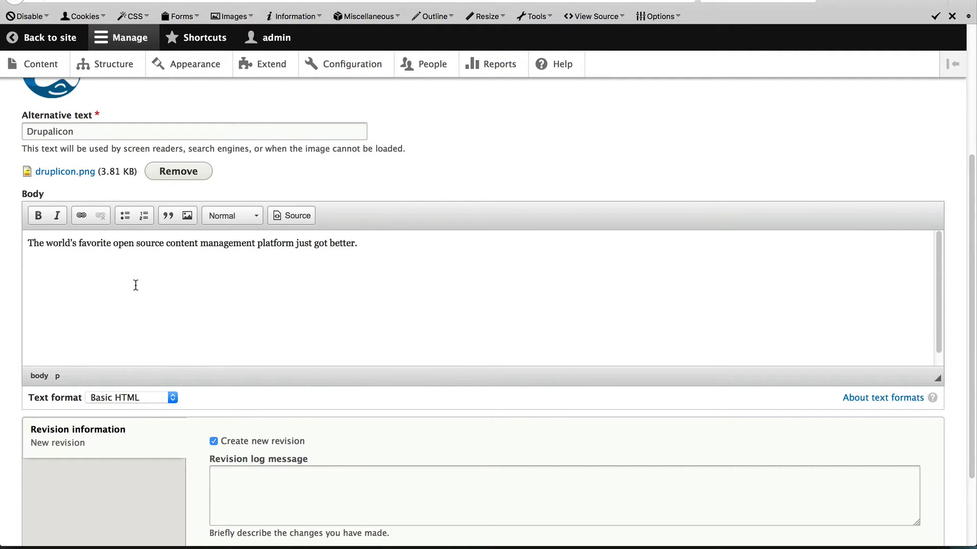
scroll(127, 300, down, 5)
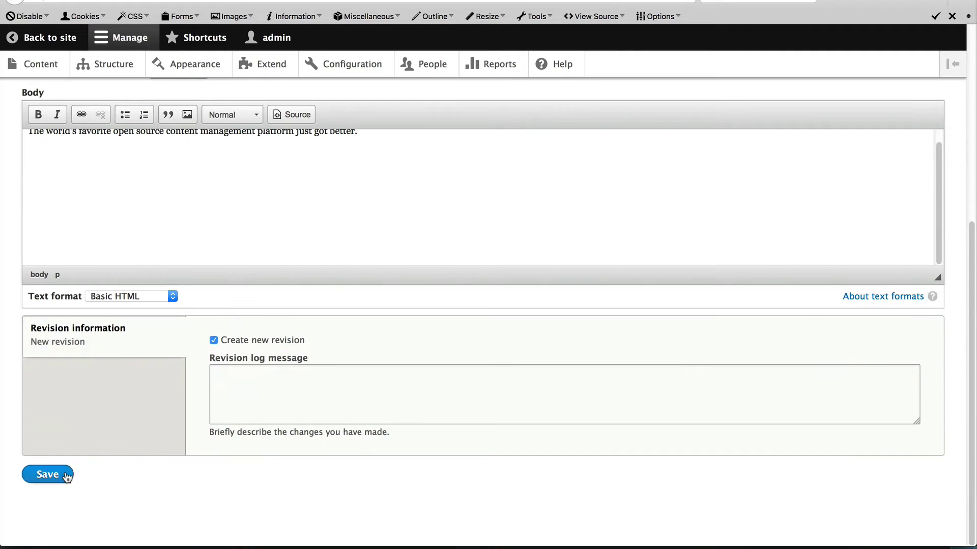
click(48, 475)
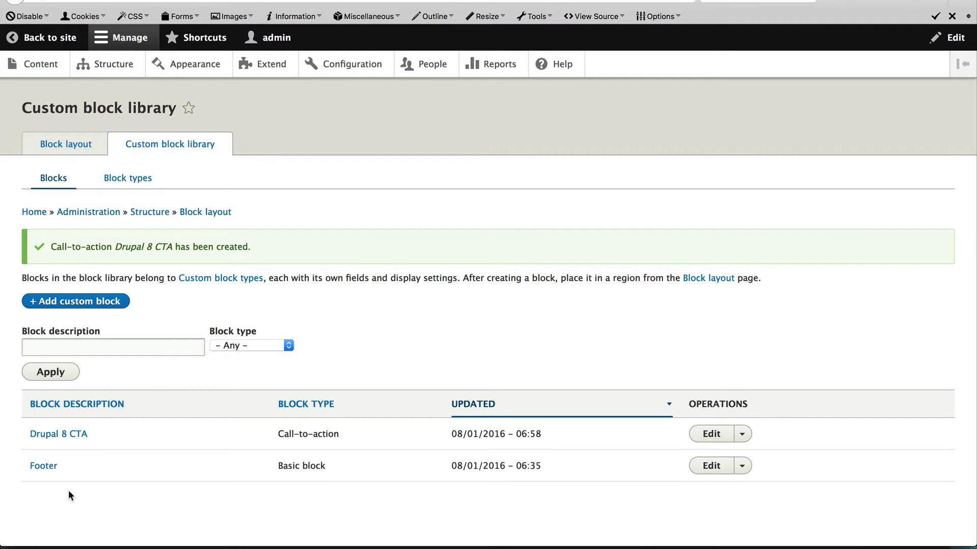
Place the Drupal 8 CTA block in Sidebar first with its title hidden
click(84, 147)
scroll(193, 349, down, 5)
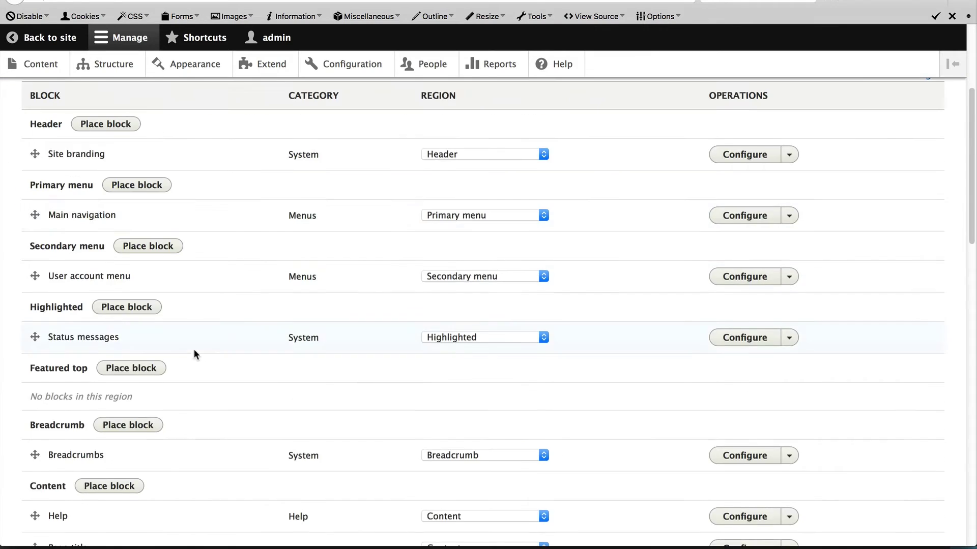
scroll(194, 349, down, 8)
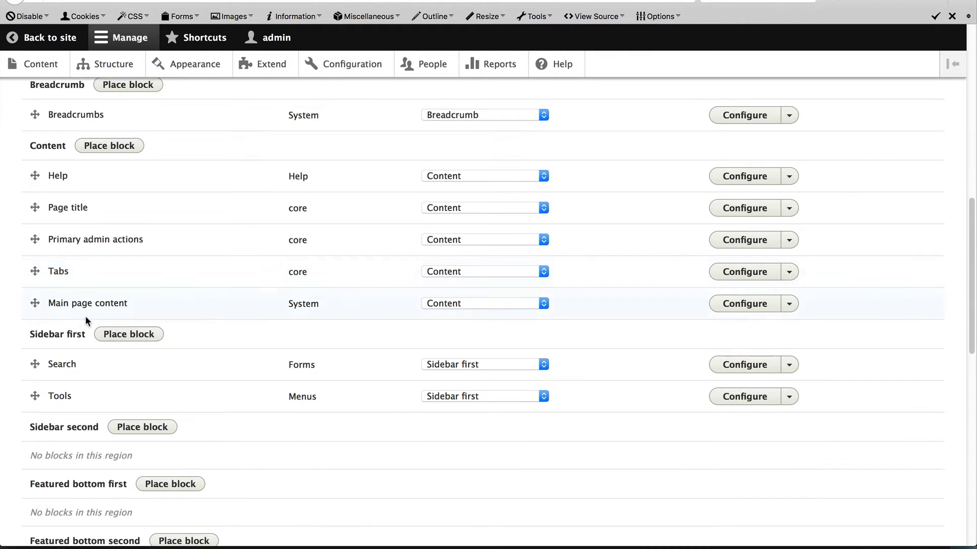
click(116, 336)
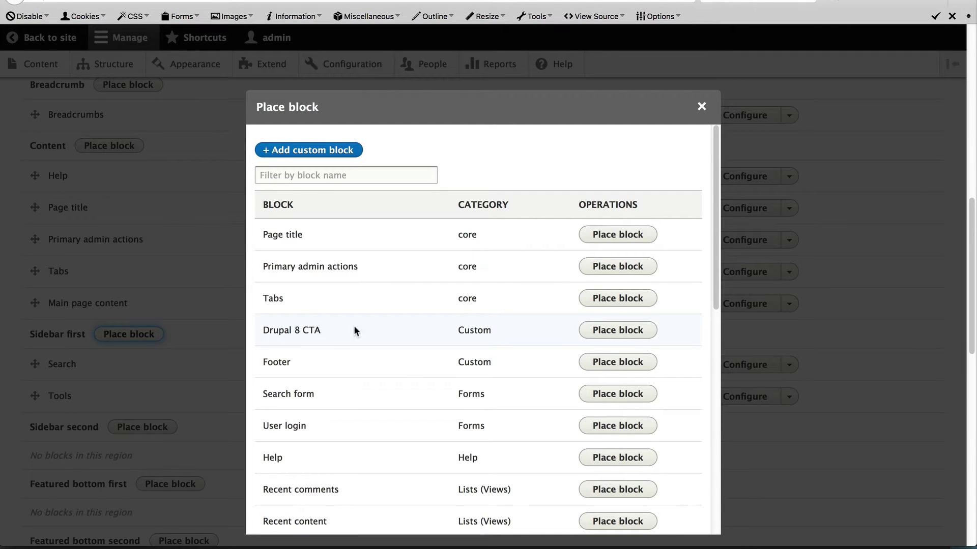
click(617, 330)
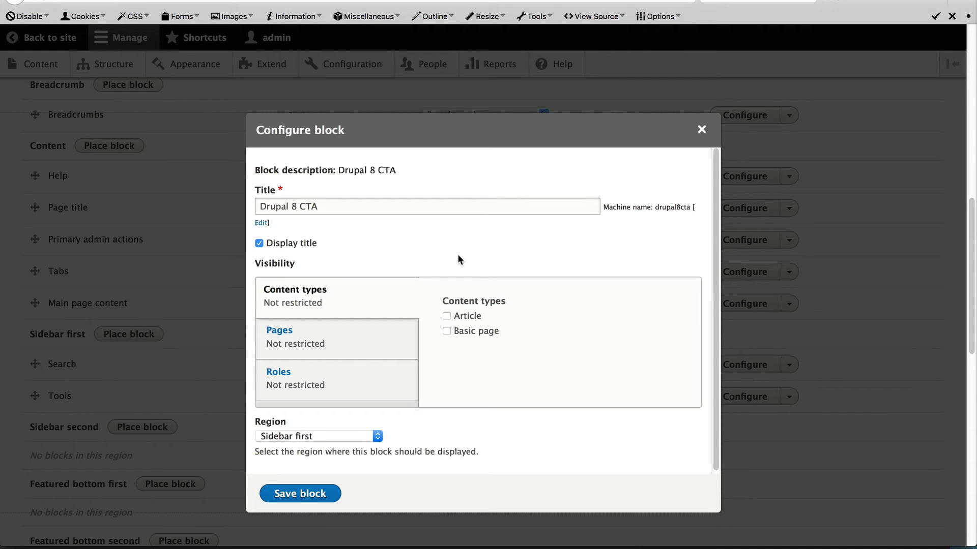
click(289, 246)
click(300, 496)
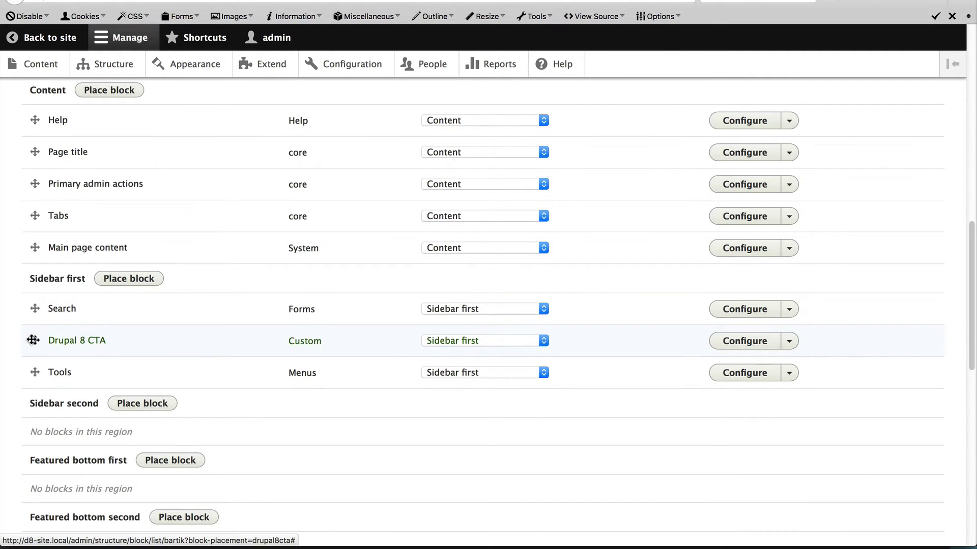
Move Drupal 8 CTA above Search in Sidebar first and save the blocks
drag(34, 341, 35, 319)
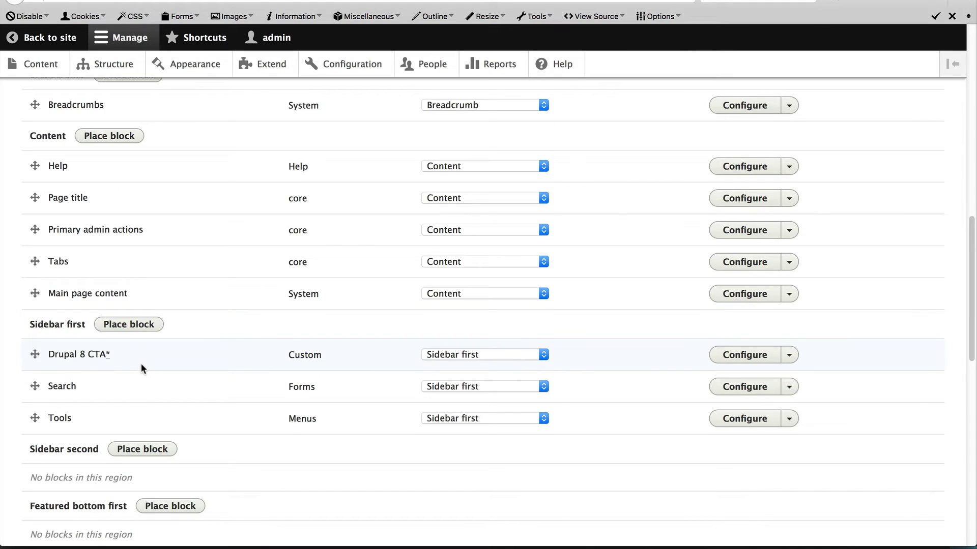
scroll(141, 366, down, 10)
click(61, 475)
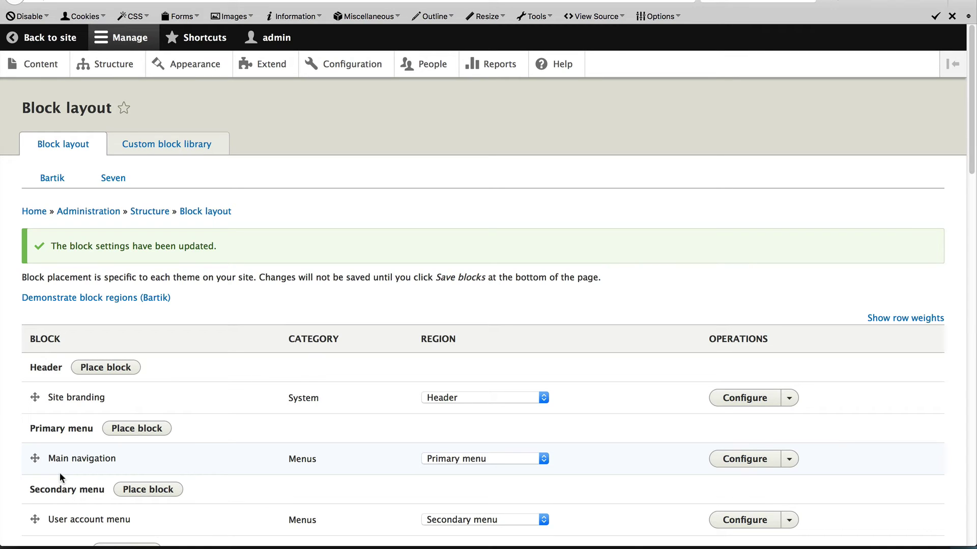
Back on the site, open the sidebar Drupal 8 CTA block's Edit form from its contextual menu
click(68, 39)
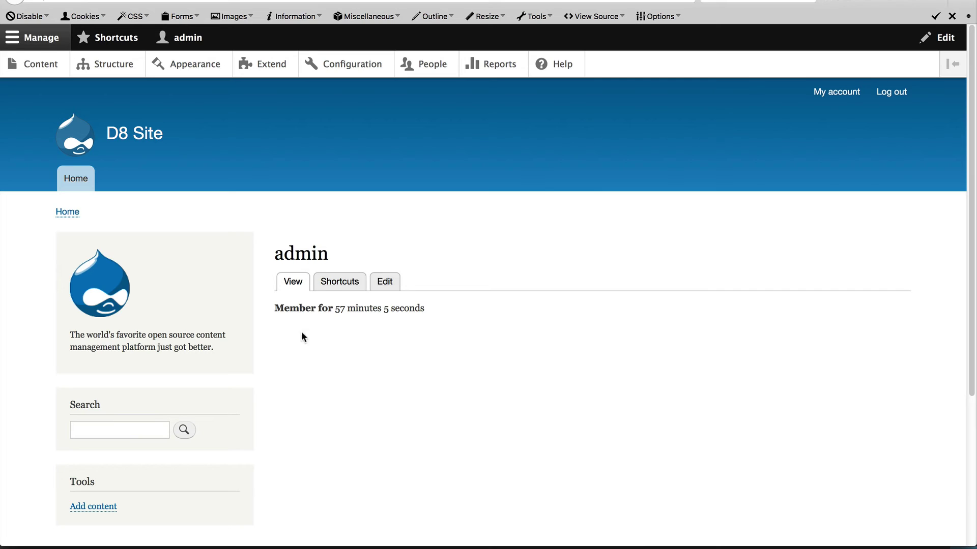
mouse_move(214, 333)
click(241, 247)
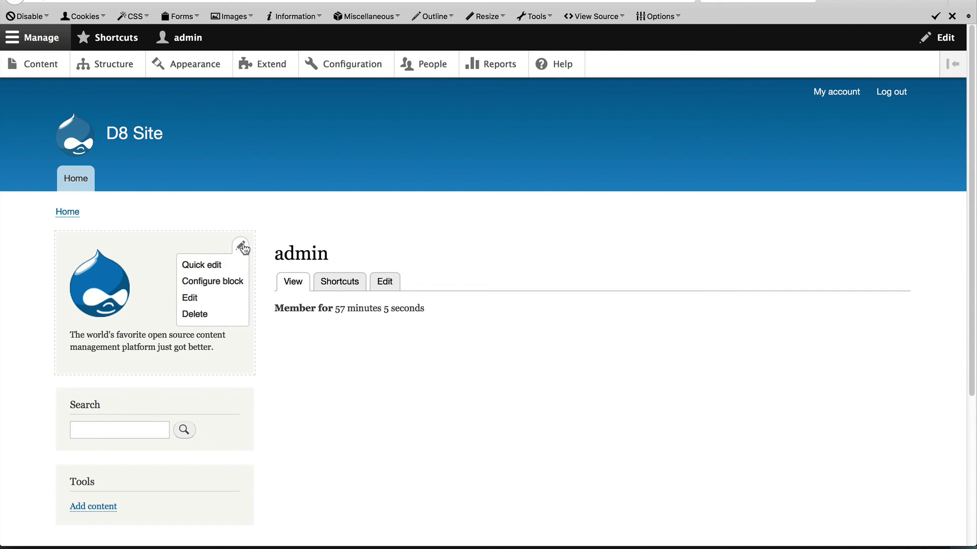
click(201, 298)
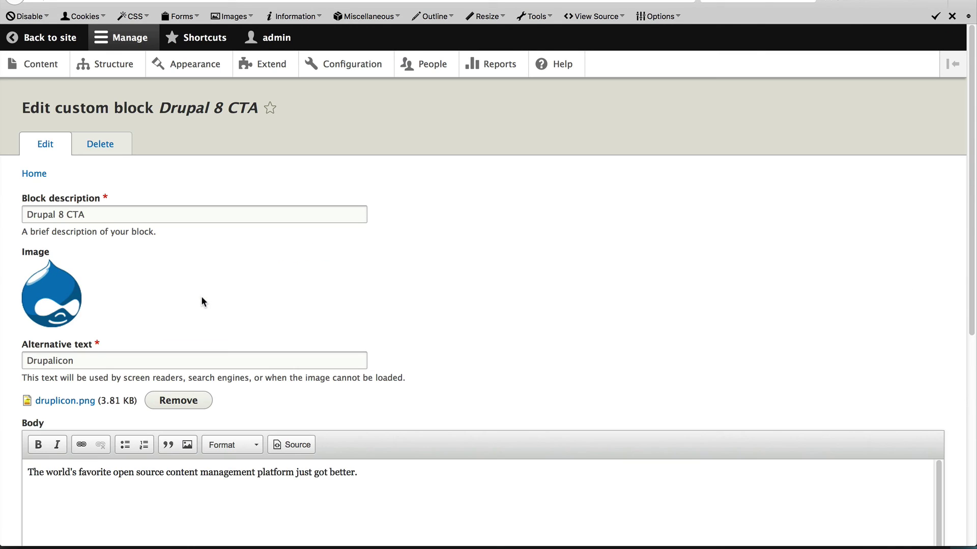